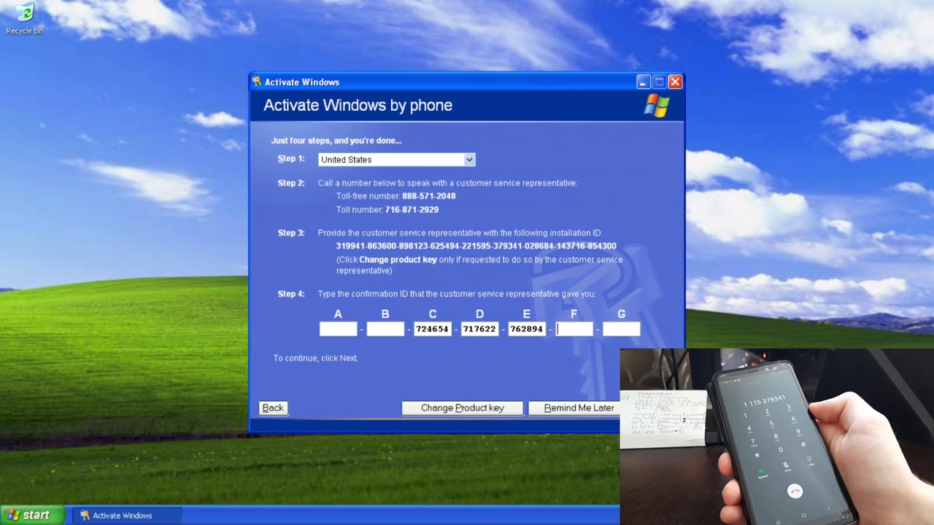
Step: Enter the first digits of the confirmation ID into group F on the phone activation page
type("358")
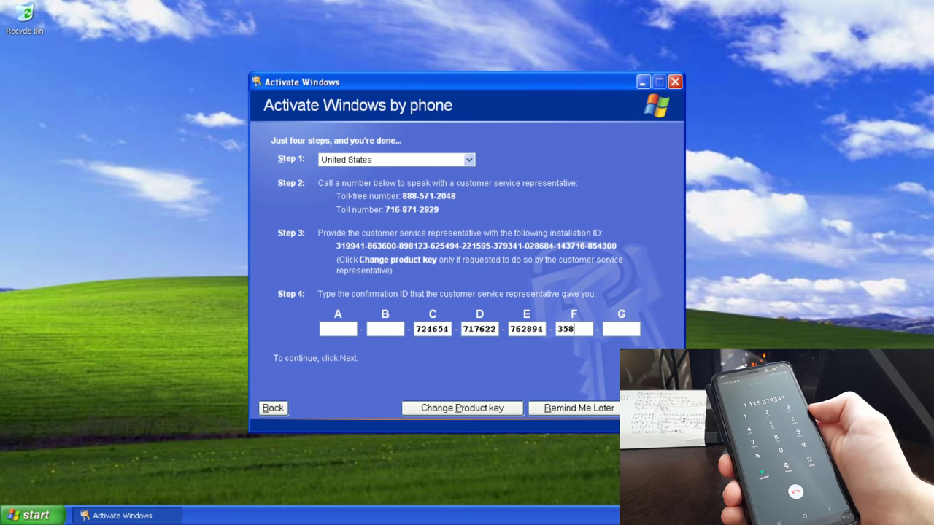
type("12")
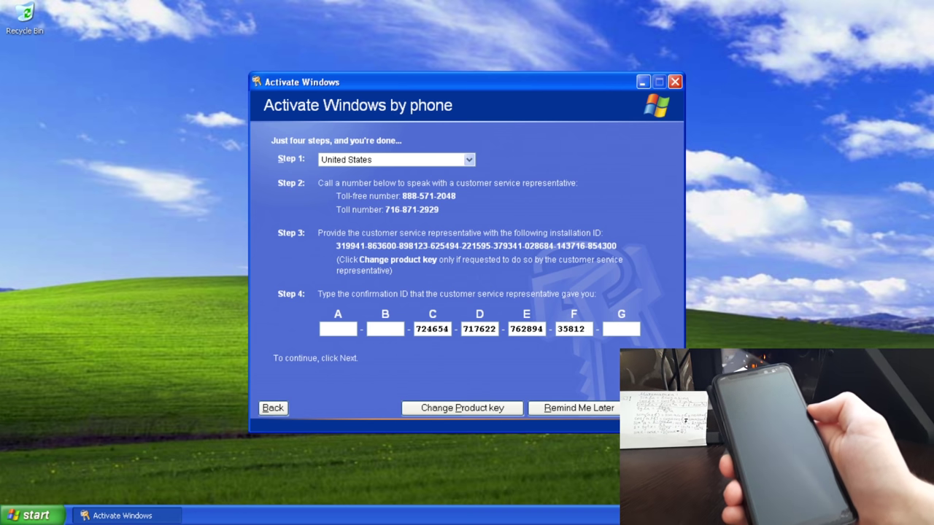
type("4")
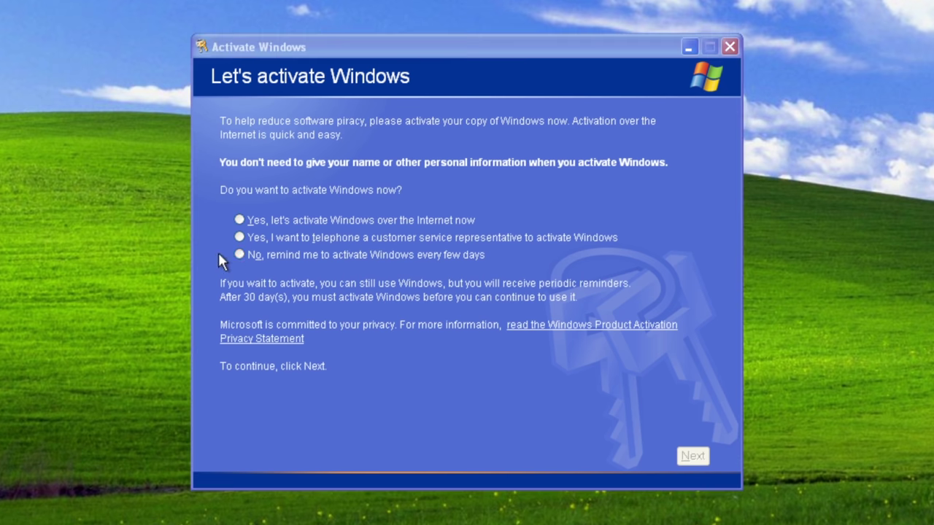
Step: Choose to be reminded to activate every few days and close the activation wizard
left_click(280, 254)
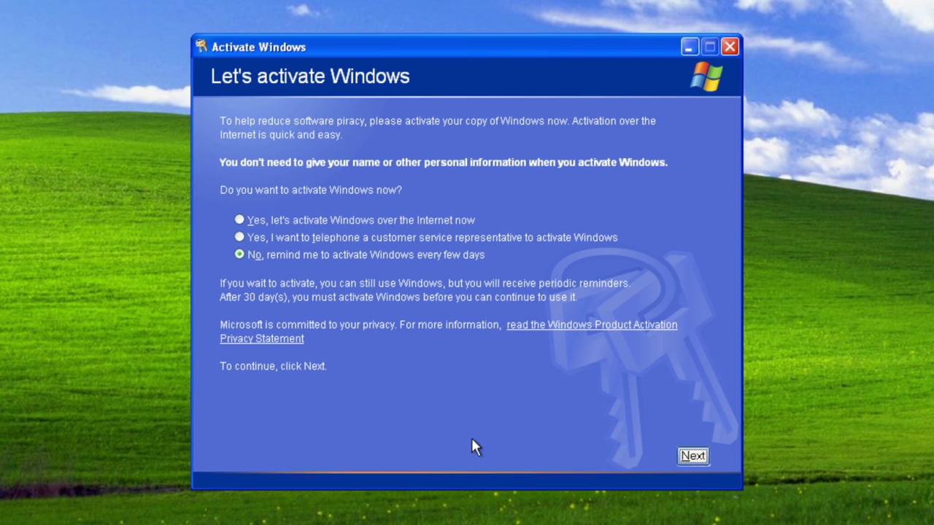
left_click(700, 457)
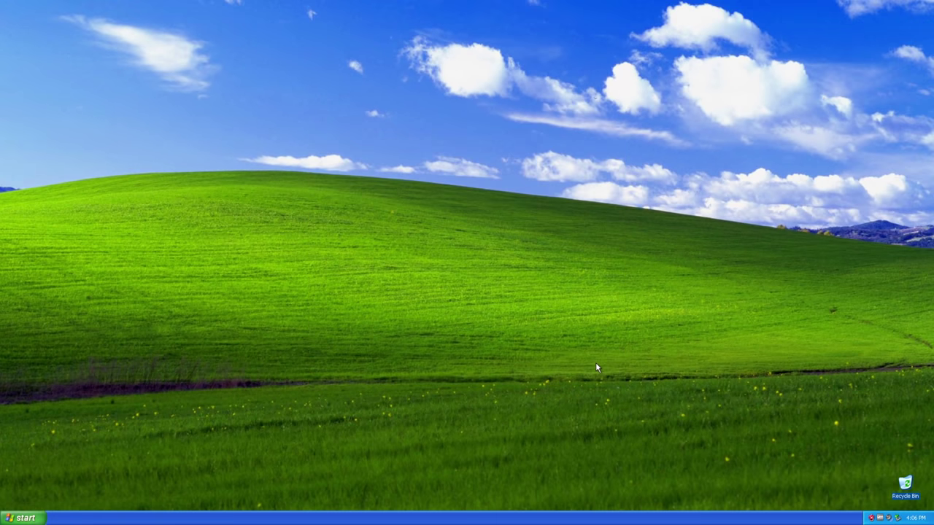
Step: Change the system date to July 26, 2021 in Date and Time Properties
double_click(915, 519)
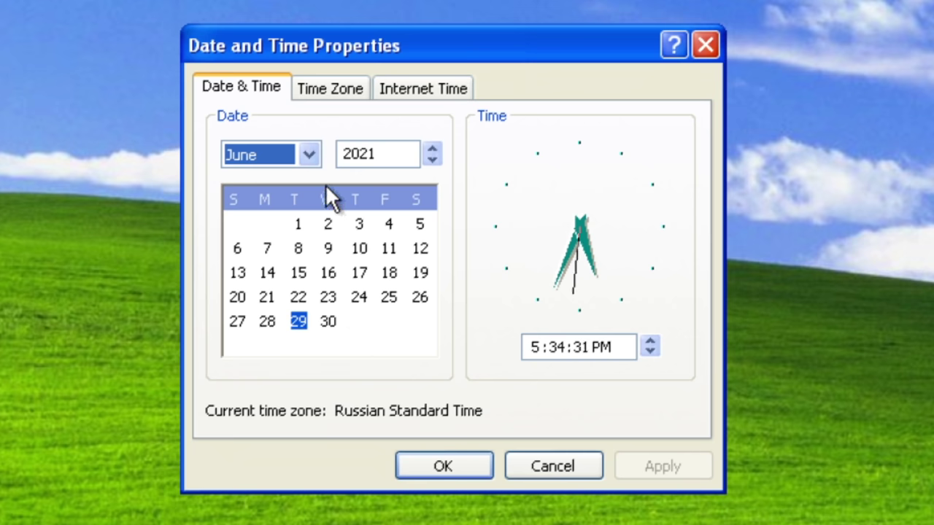
left_click(311, 154)
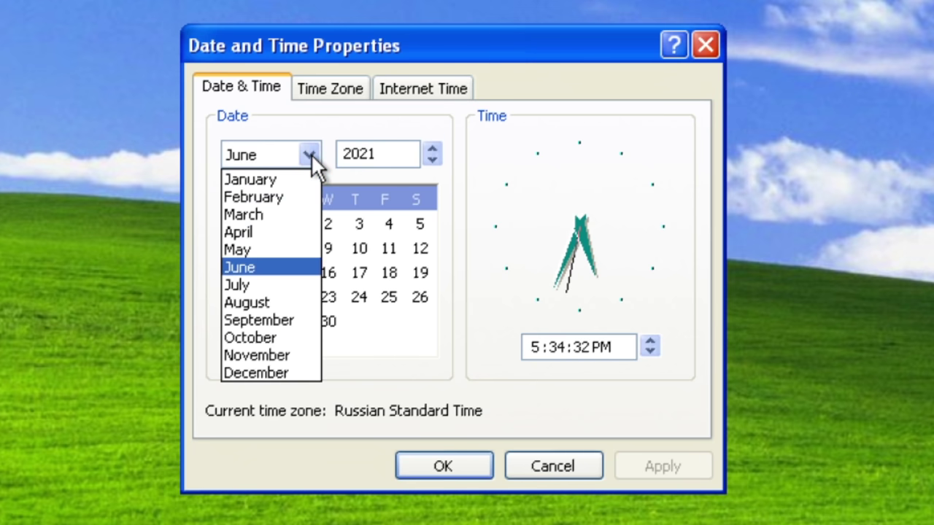
left_click(238, 285)
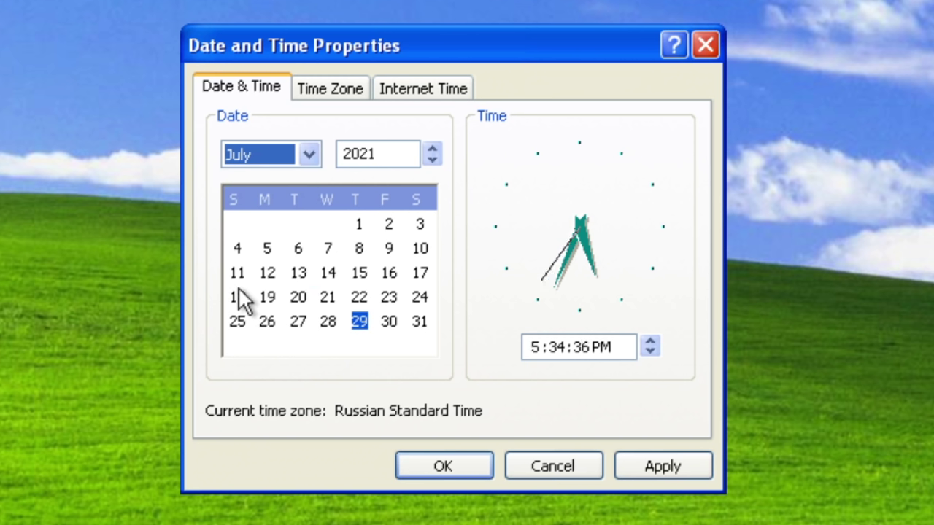
left_click(267, 323)
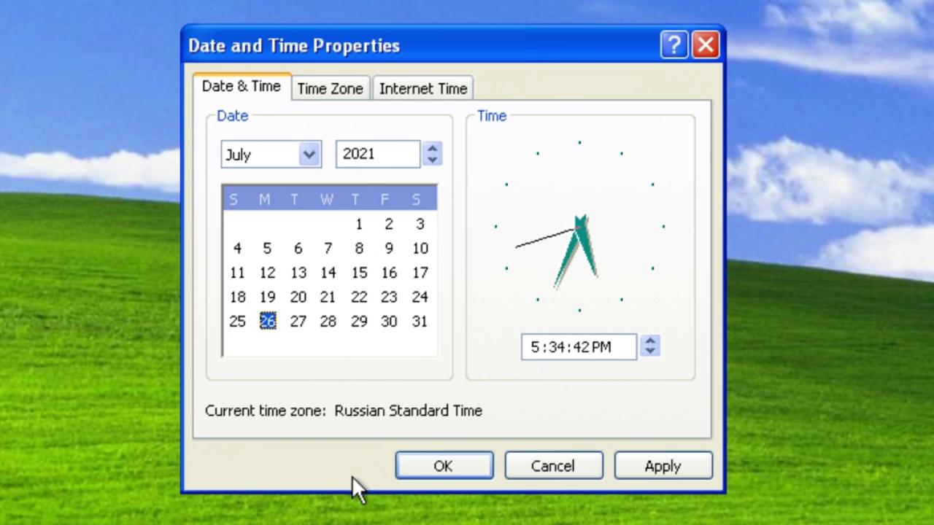
left_click(435, 458)
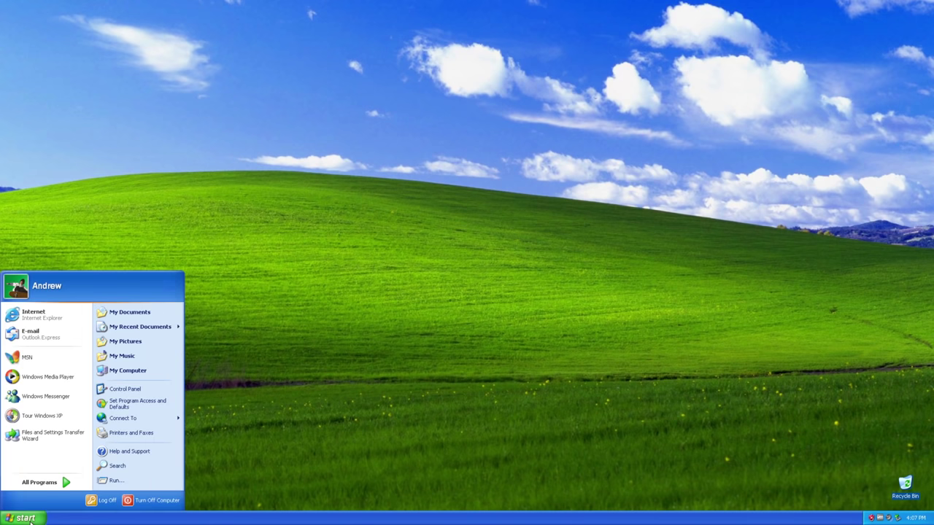
Step: Restart the computer and decline the 3-day activation reminder after it boots
left_click(152, 503)
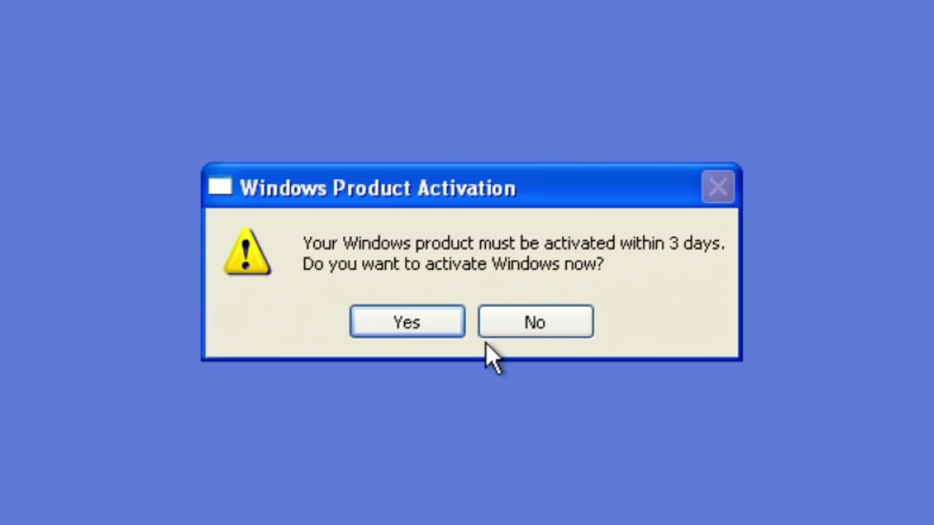
left_click(518, 318)
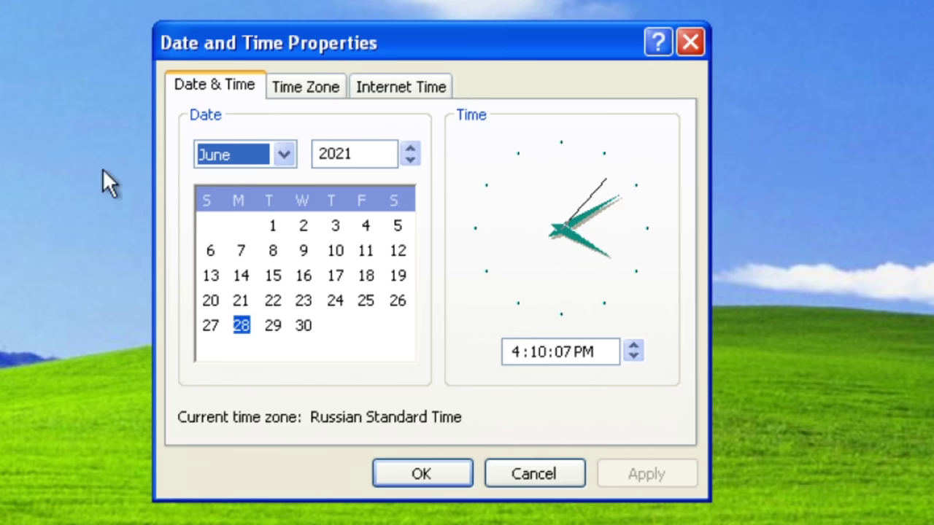
Step: Set the system date to June 30 and save it
left_click(273, 326)
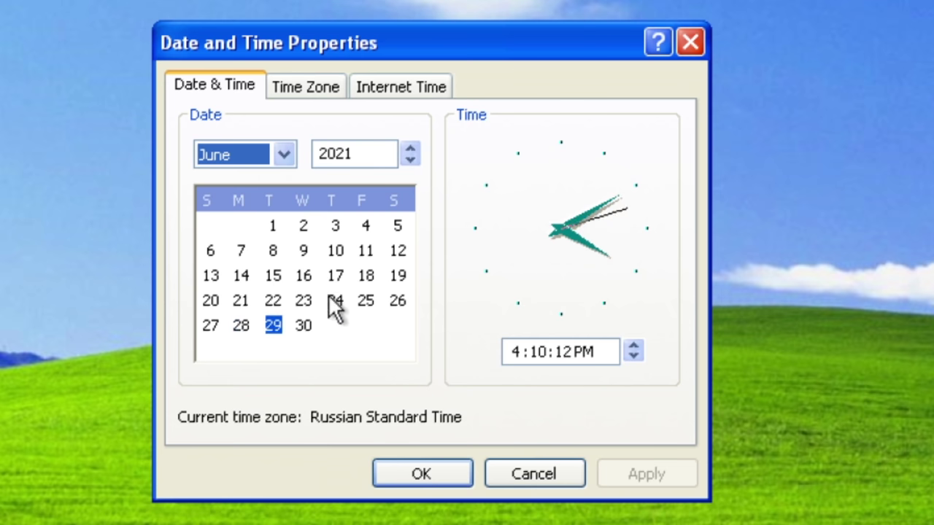
left_click(308, 327)
left_click(422, 475)
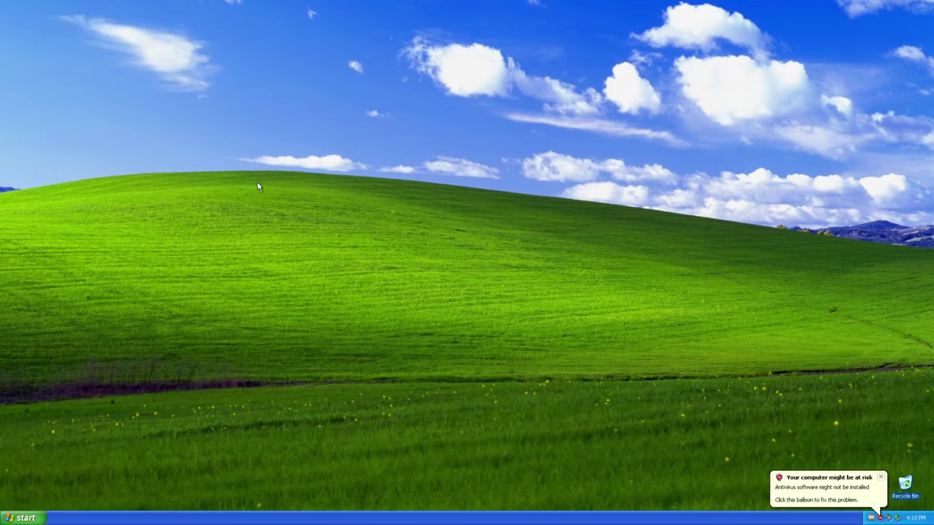
Step: Restart the computer from Start > Turn Off Computer
left_click(24, 517)
left_click(159, 501)
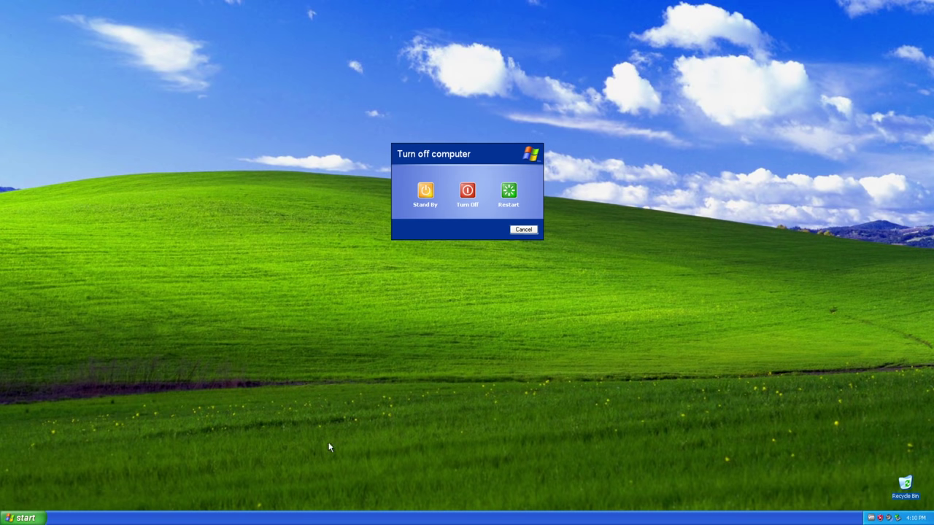
left_click(507, 194)
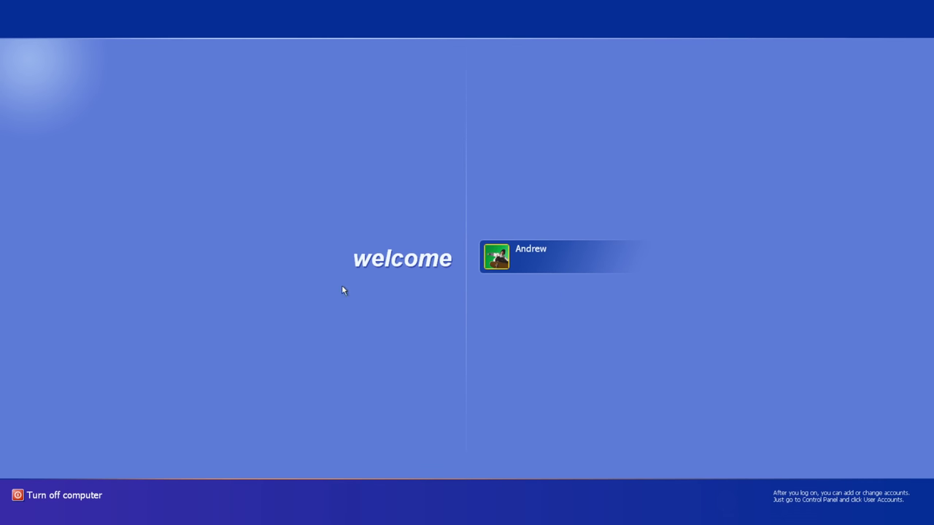
Step: Log on to the user account and decline activation, which logs the user off
left_click(530, 269)
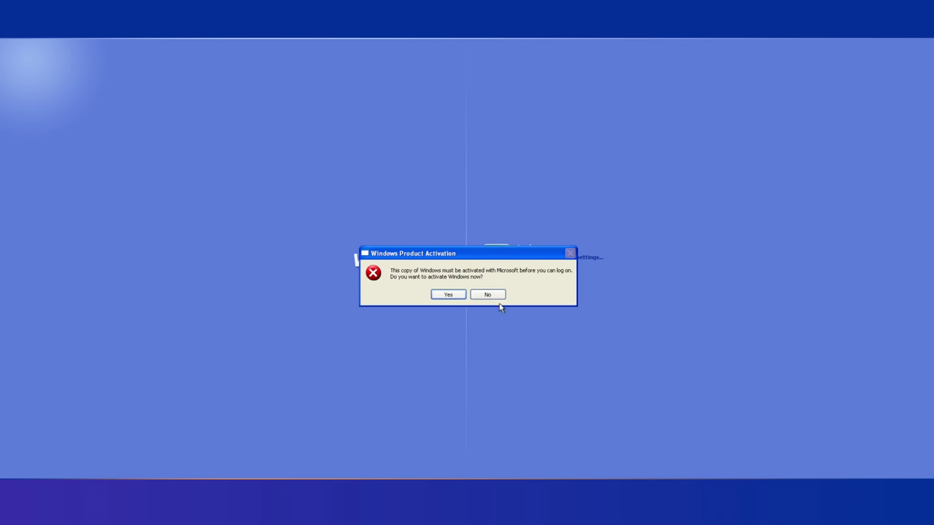
left_click(487, 294)
Step: Attempt Internet activation without registering, then switch to phone activation after it fails
left_click(448, 295)
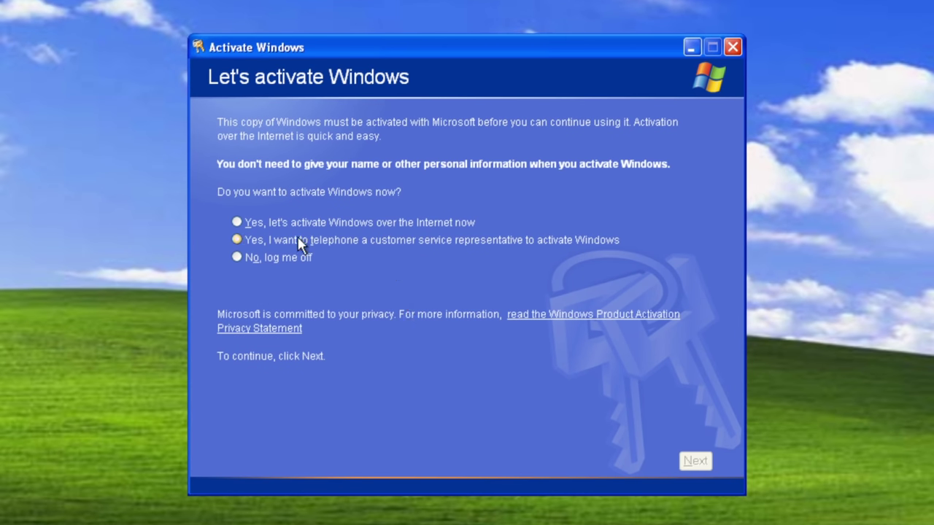
left_click(355, 223)
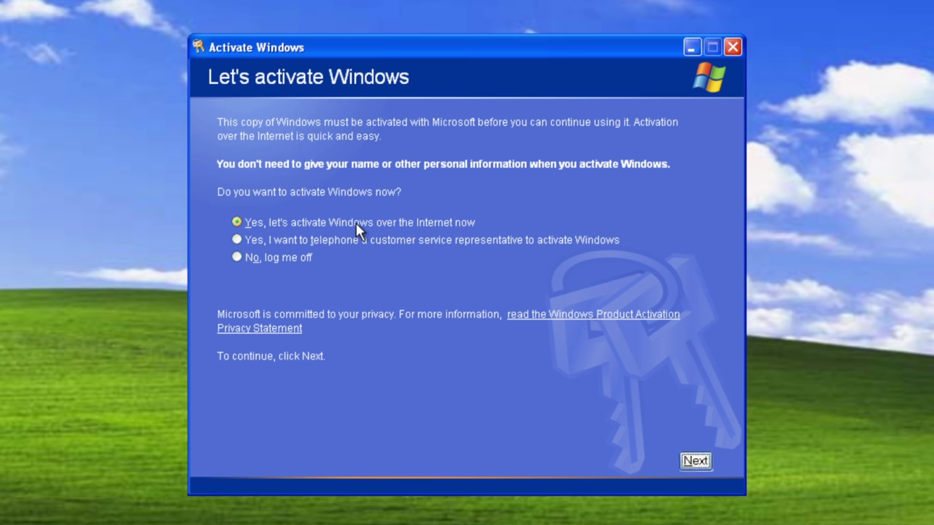
left_click(693, 462)
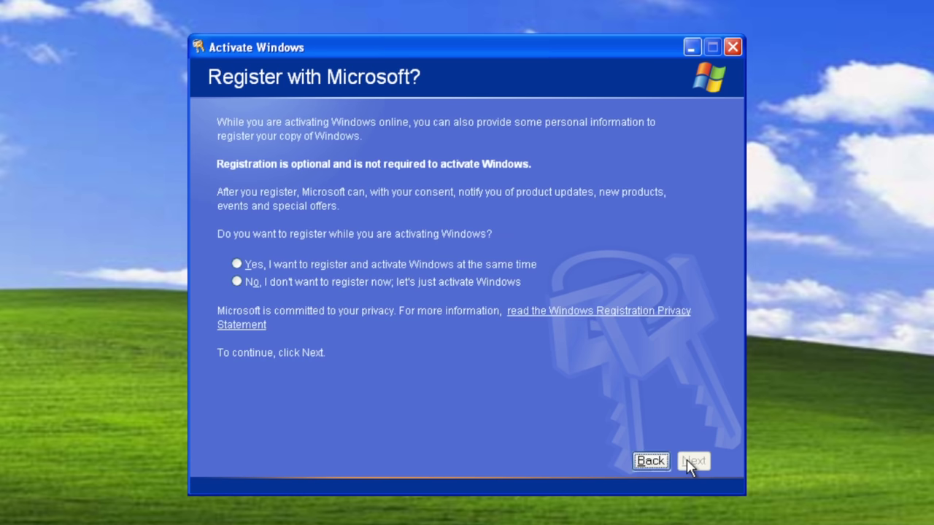
left_click(234, 282)
left_click(693, 461)
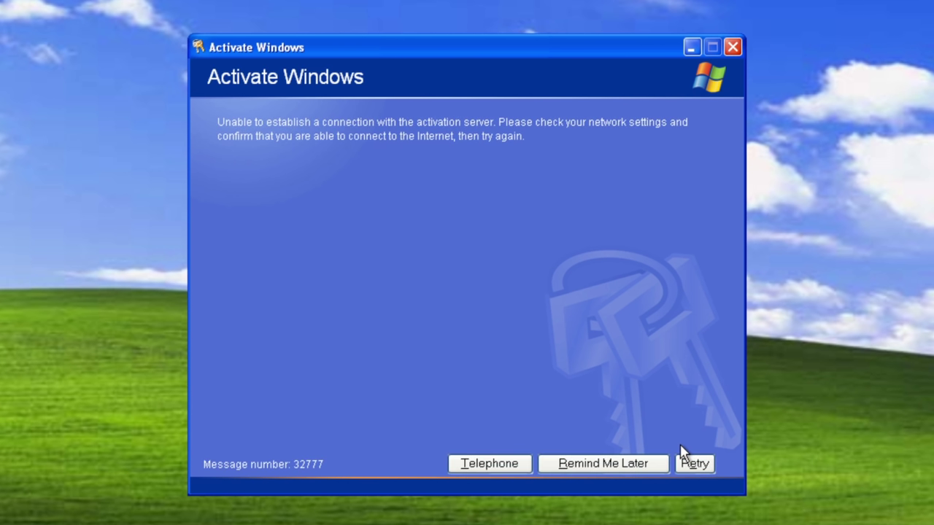
left_click(488, 467)
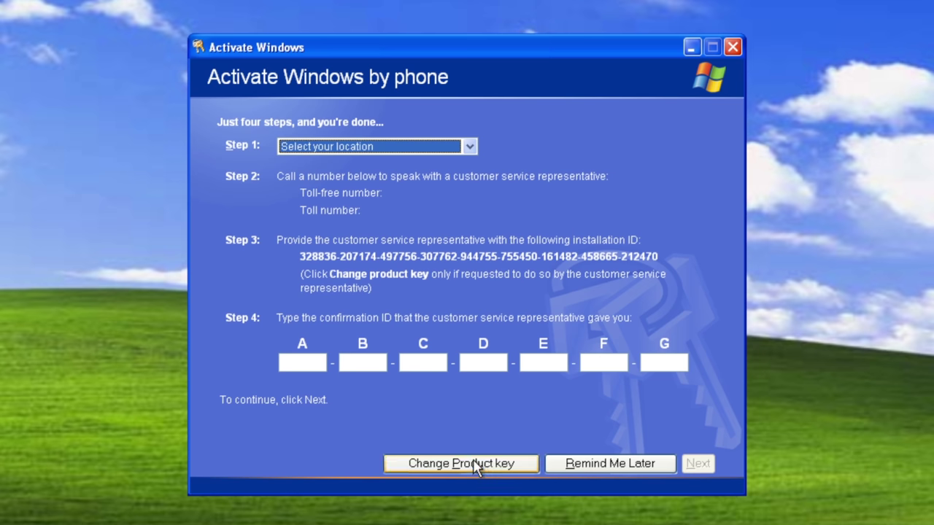
Step: Replace the product key with a new 25-character key and submit it
left_click(420, 471)
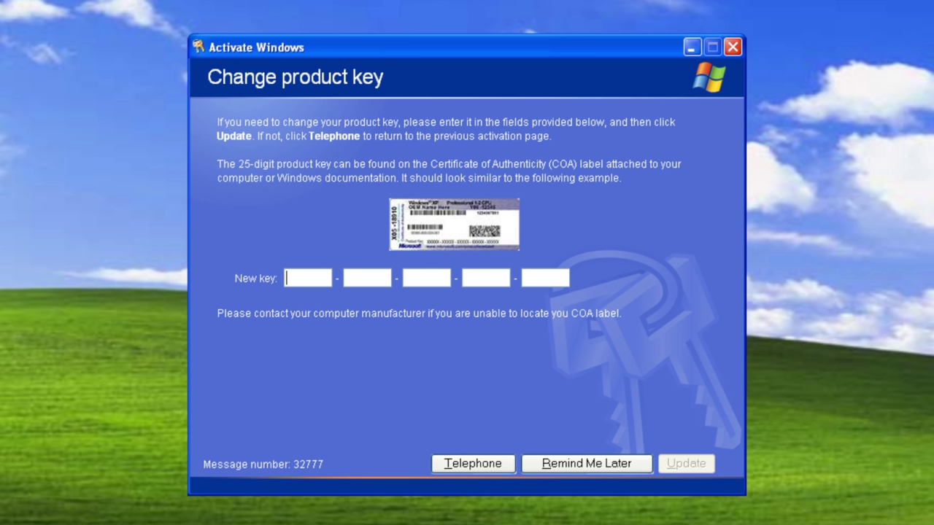
type("24343-43434-34343-43434-34343")
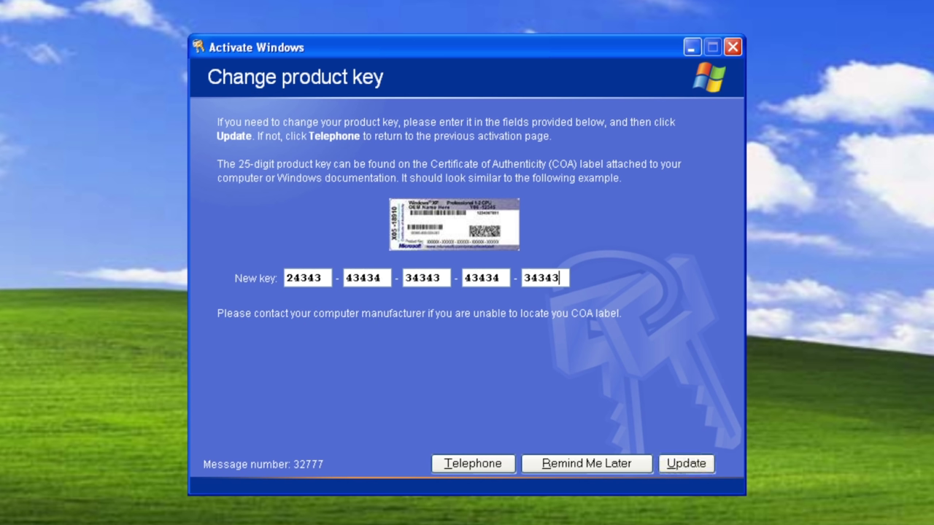
left_click(687, 464)
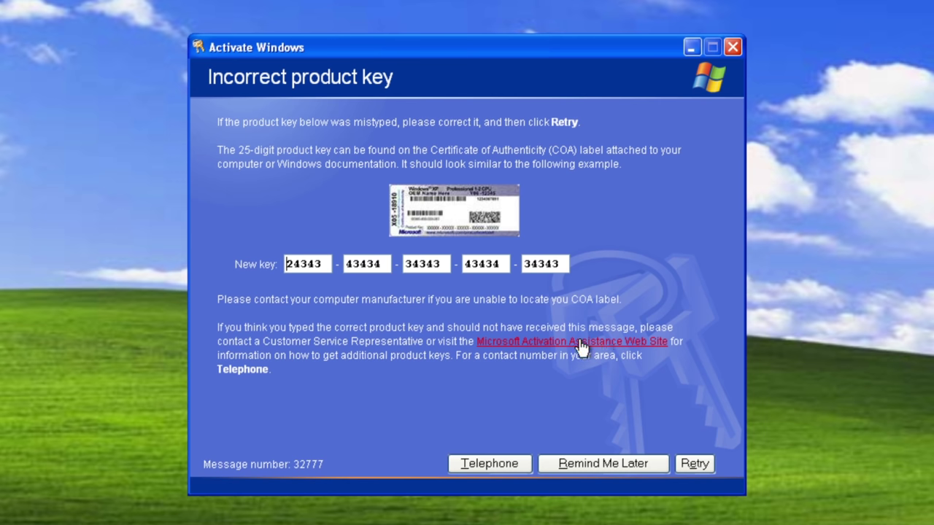
Step: Open the activation assistance link in Internet Explorer, accept the security alert, and browse to C:
key("Return")
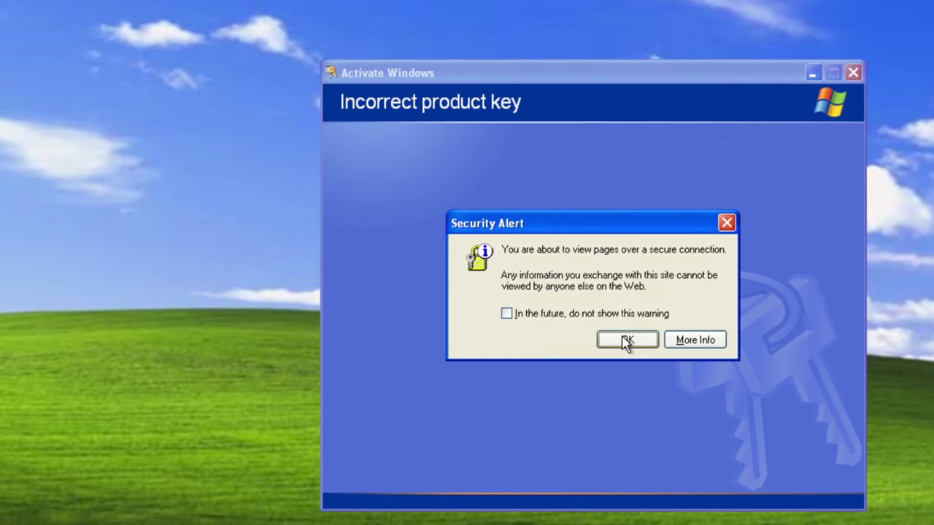
left_click(502, 321)
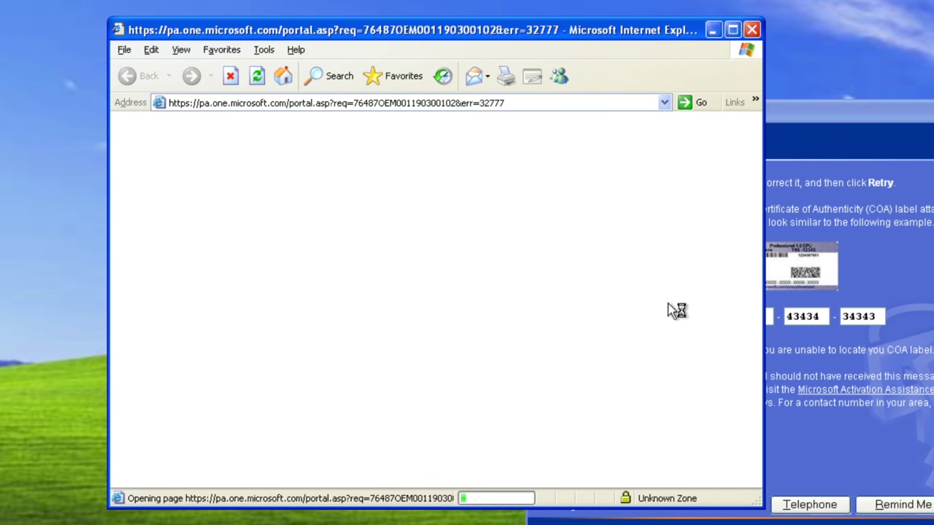
left_click(366, 106)
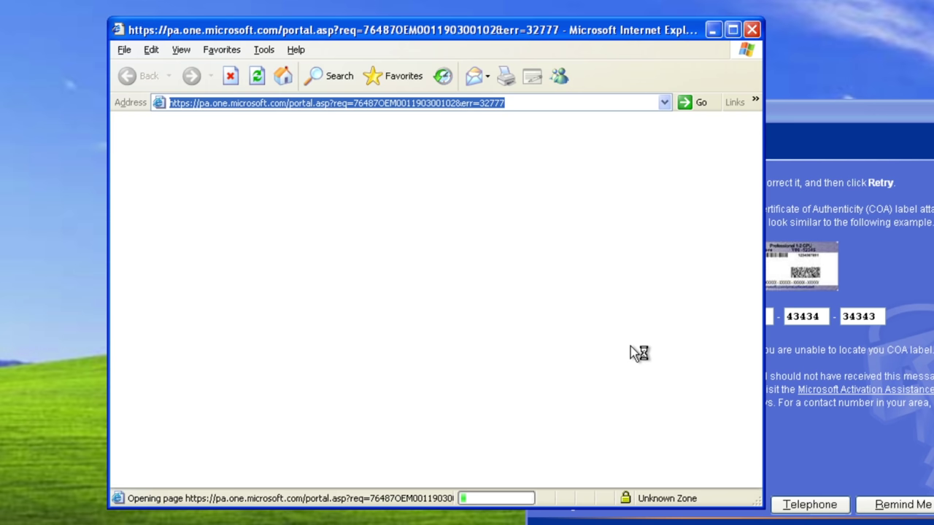
type("C:")
key("Return")
key("Return")
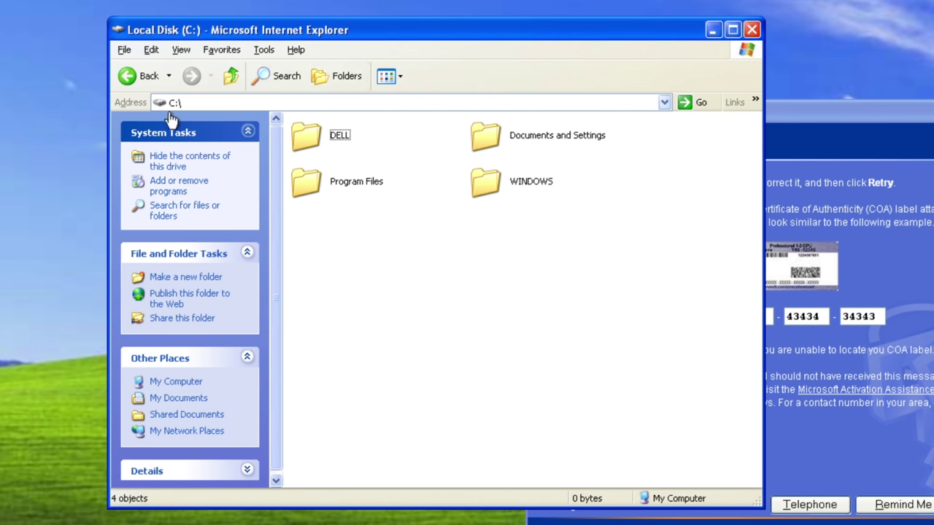
Step: From the C:\WINDOWS folders, launch explorer.exe, then start cmd.exe from system32
double_click(506, 182)
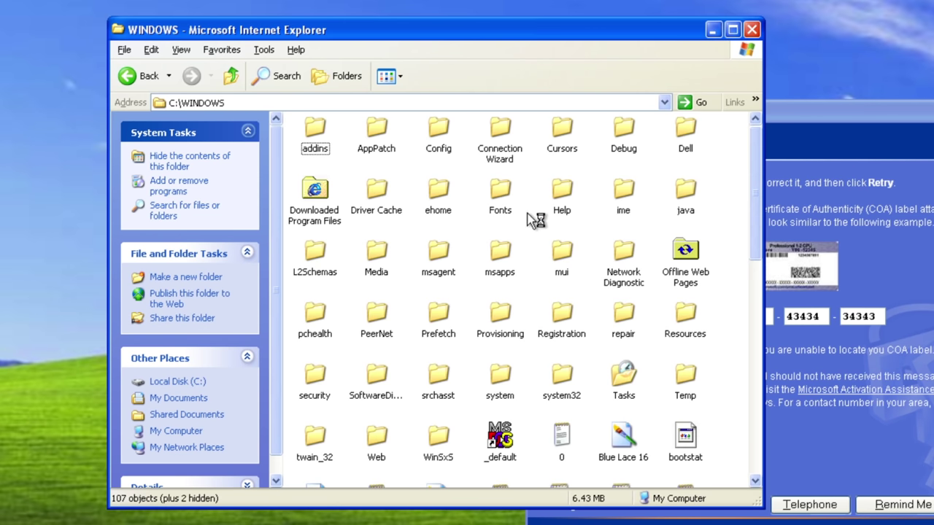
scroll(539, 229, "down", 7)
left_click(324, 203)
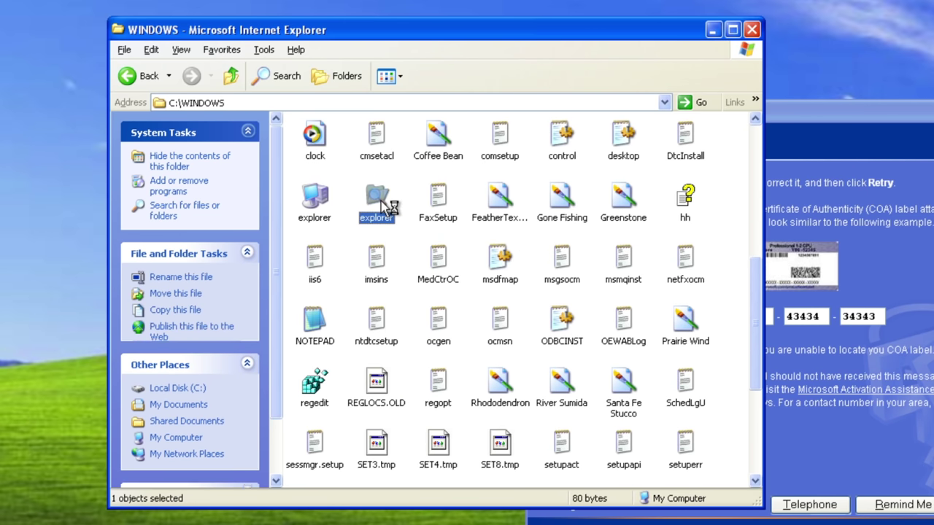
double_click(330, 201)
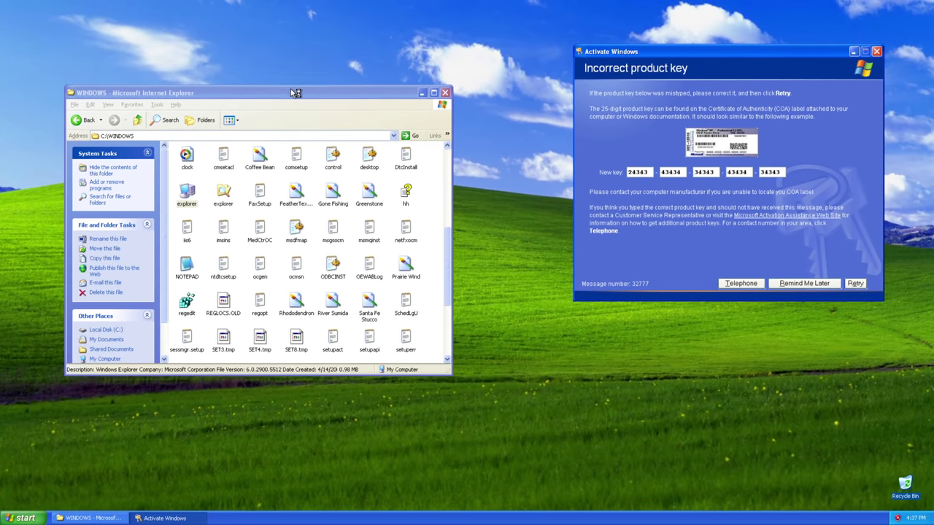
left_click_drag(295, 93, 346, 158)
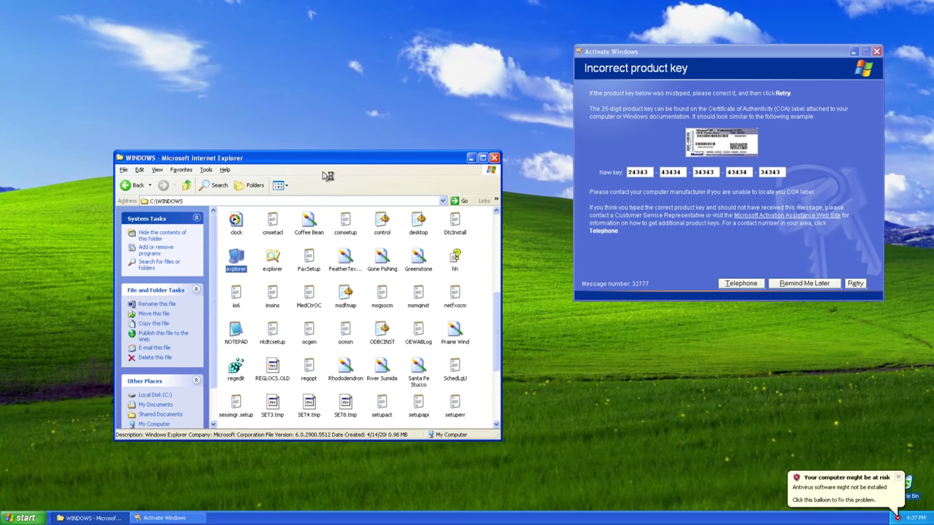
left_click(26, 518)
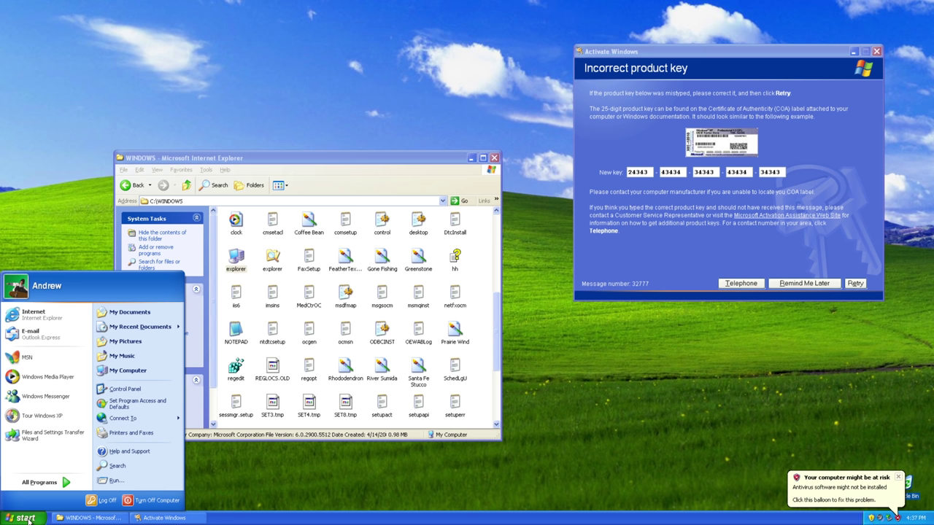
left_click(25, 518)
left_click(286, 370)
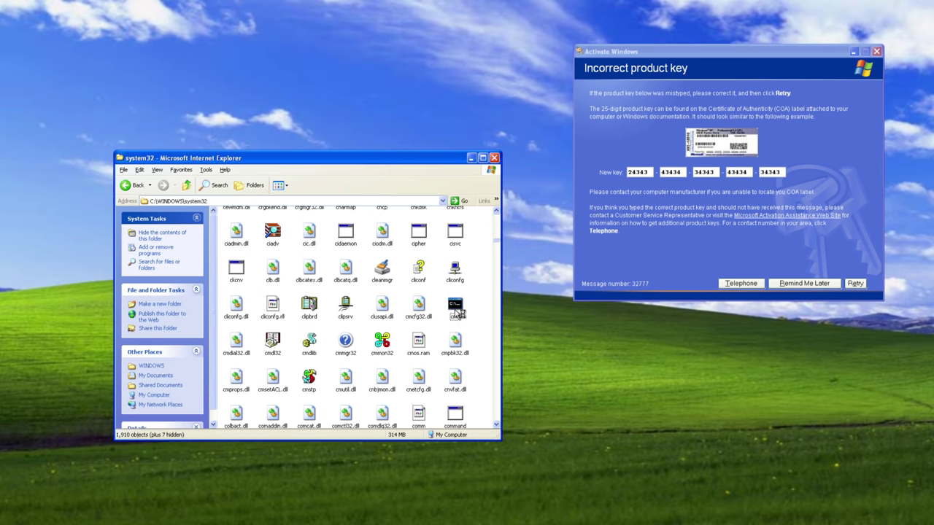
double_click(455, 310)
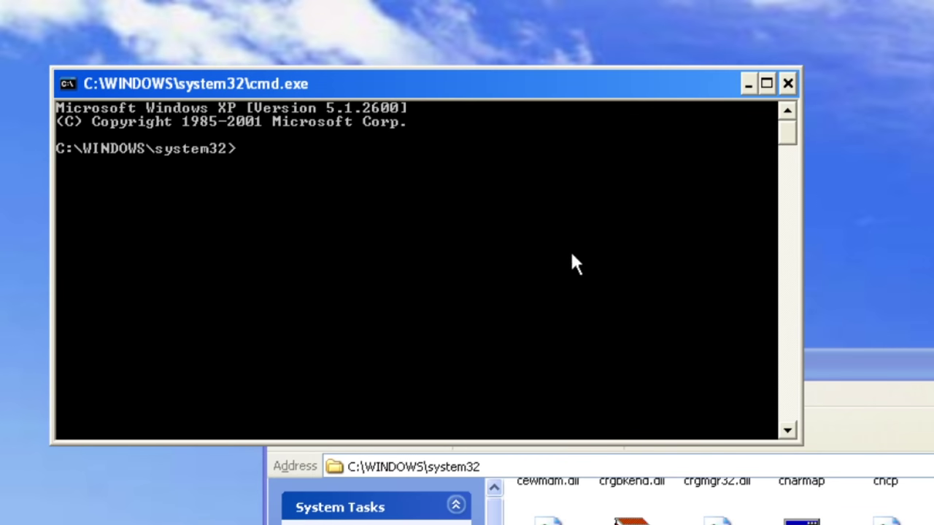
Step: Run rundll32 syssetup,SetupOobeBnk to reset the trial, then close the Activate Windows dialog
type("rundll32 sy")
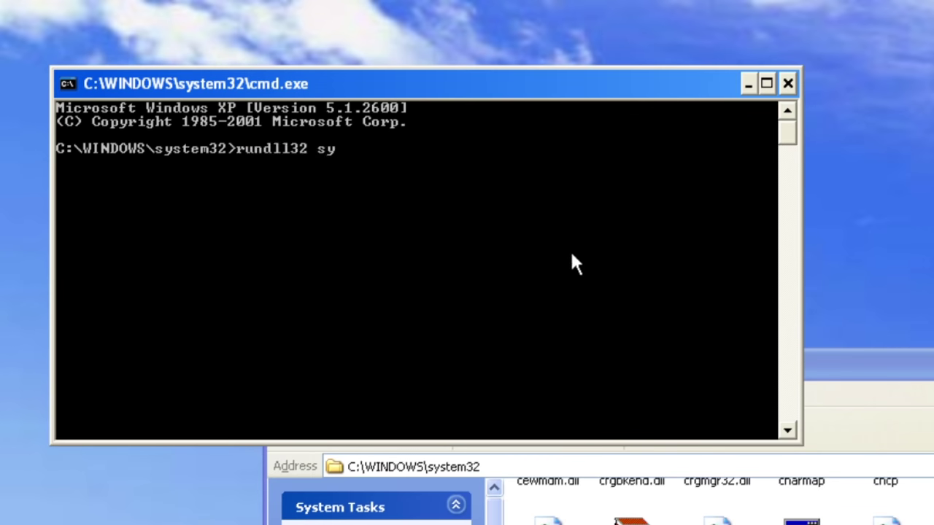
type("ssetup,SetupO")
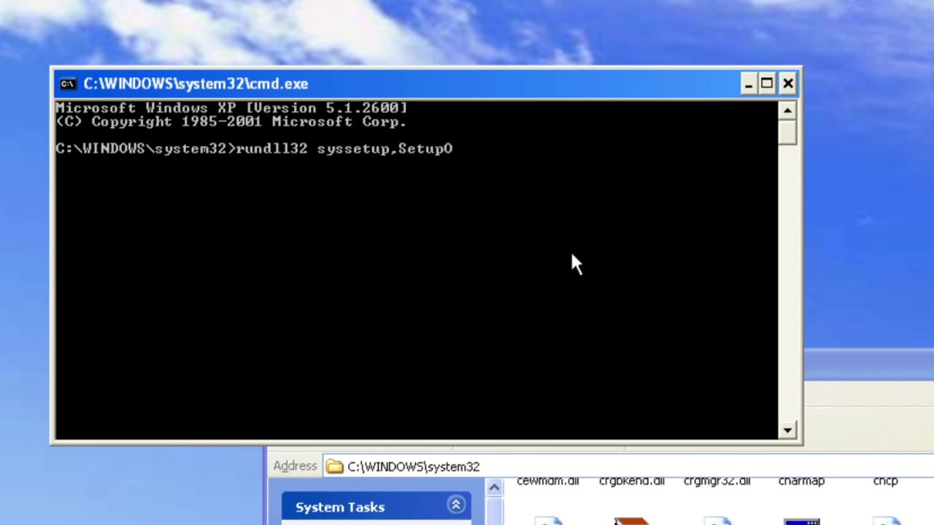
type("obeBnk")
key("Return")
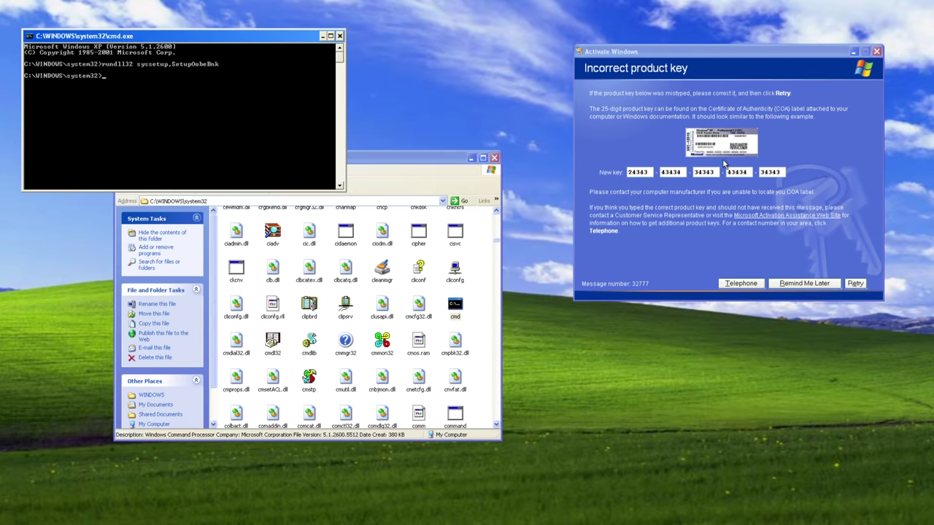
left_click(877, 52)
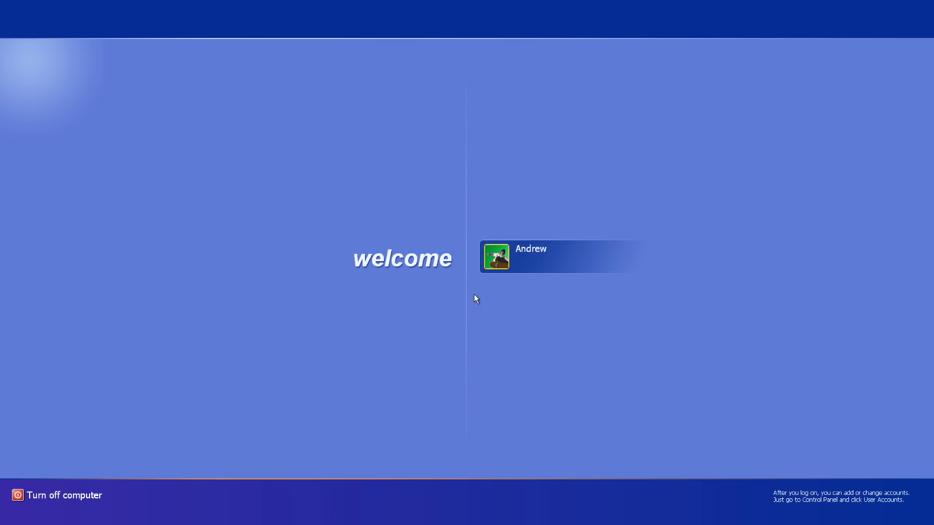
Step: Log on with the account twice, answering No then Yes to the activation prompt
left_click(513, 260)
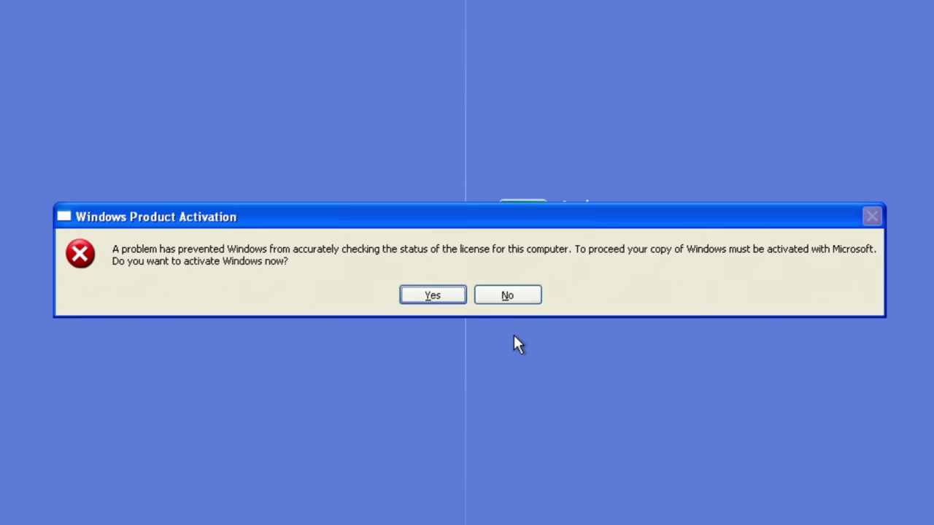
left_click(507, 296)
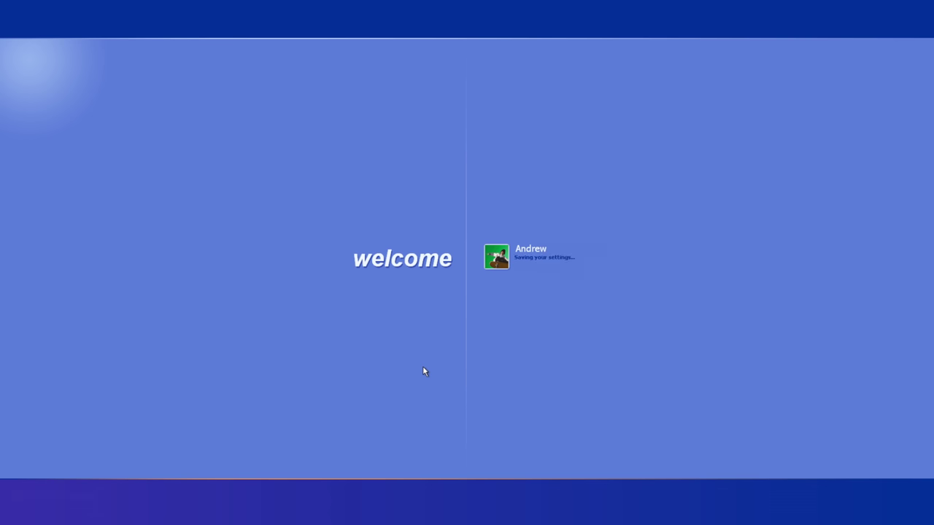
left_click(519, 268)
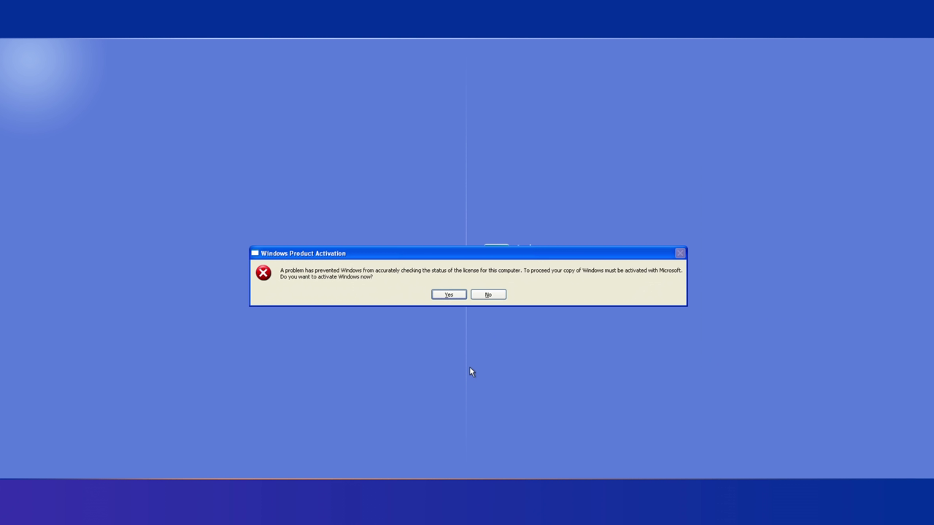
left_click(449, 294)
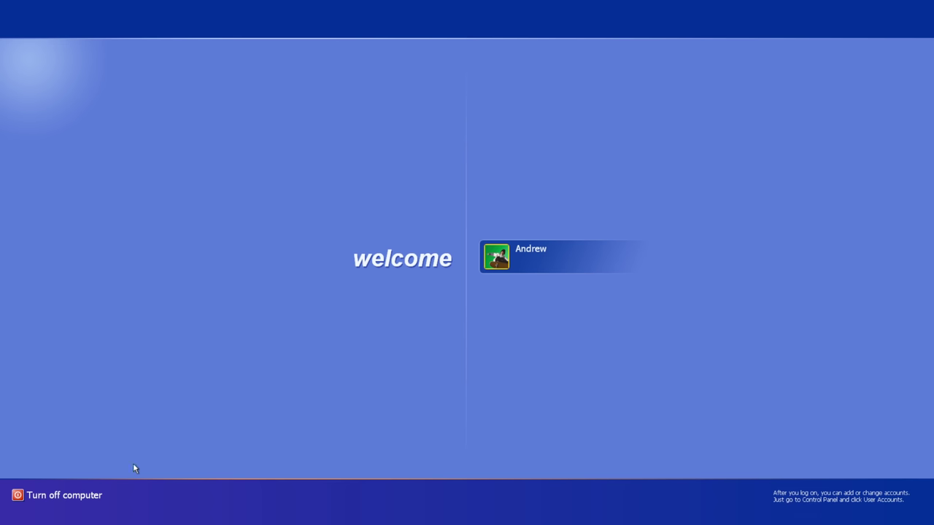
left_click(88, 497)
Step: Restart Windows, check the desktop by opening and closing My Computer, then begin turning off
left_click(508, 191)
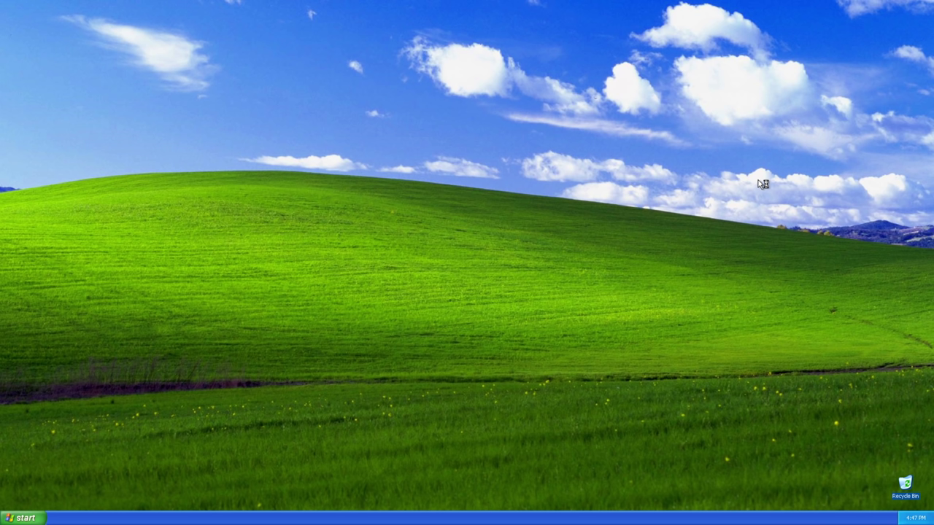
key("super")
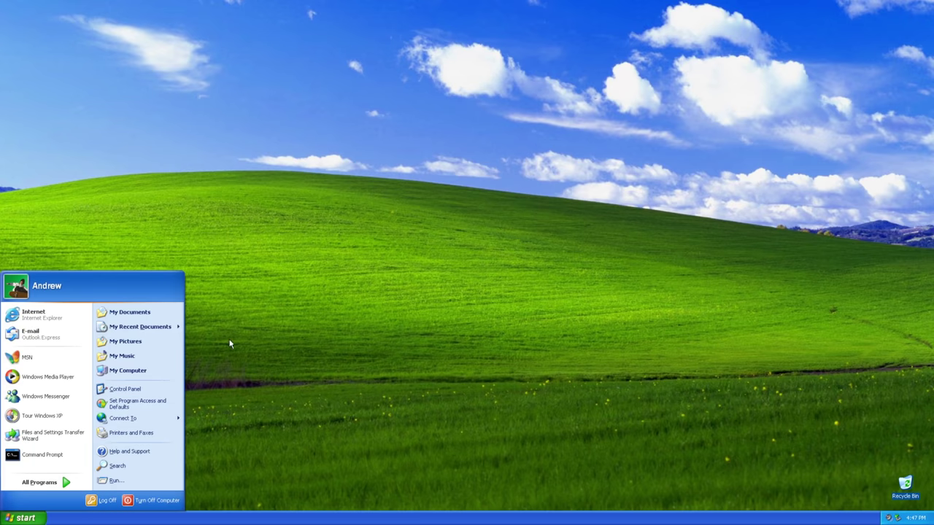
left_click(125, 371)
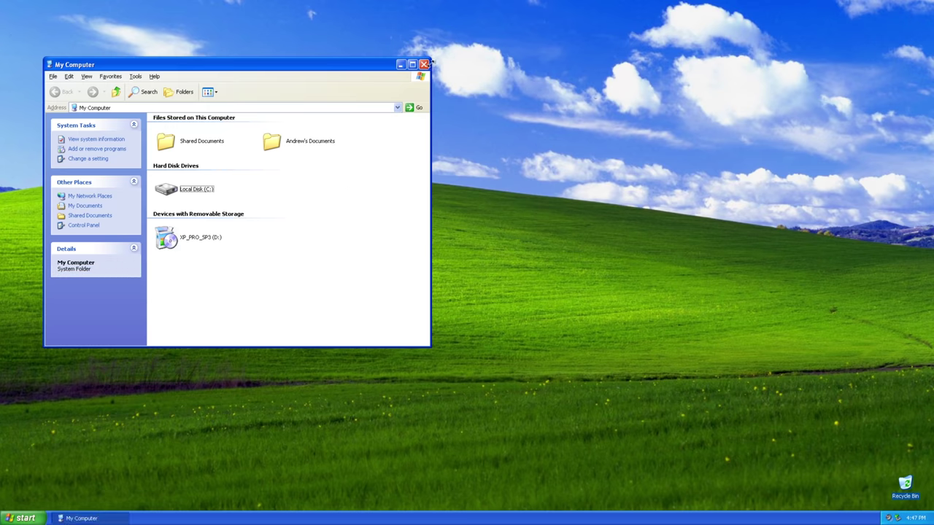
left_click(423, 64)
key("super")
left_click(145, 499)
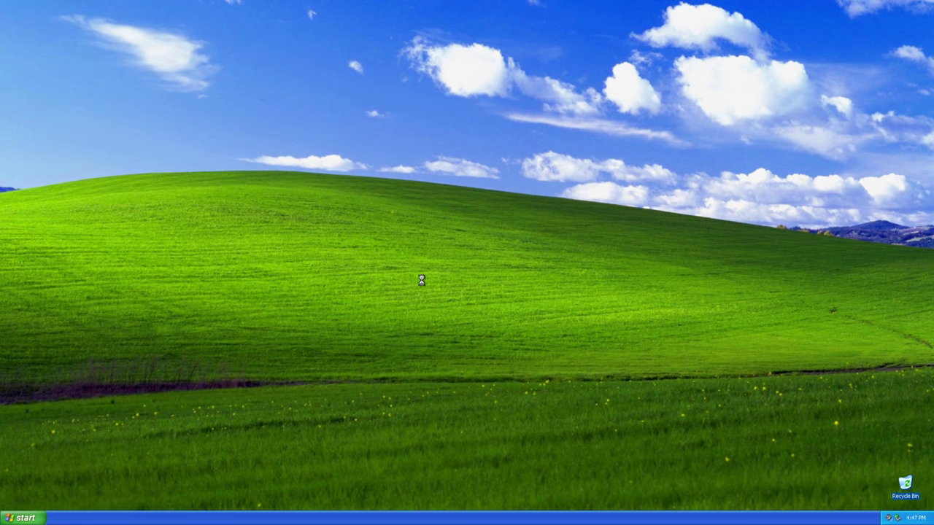